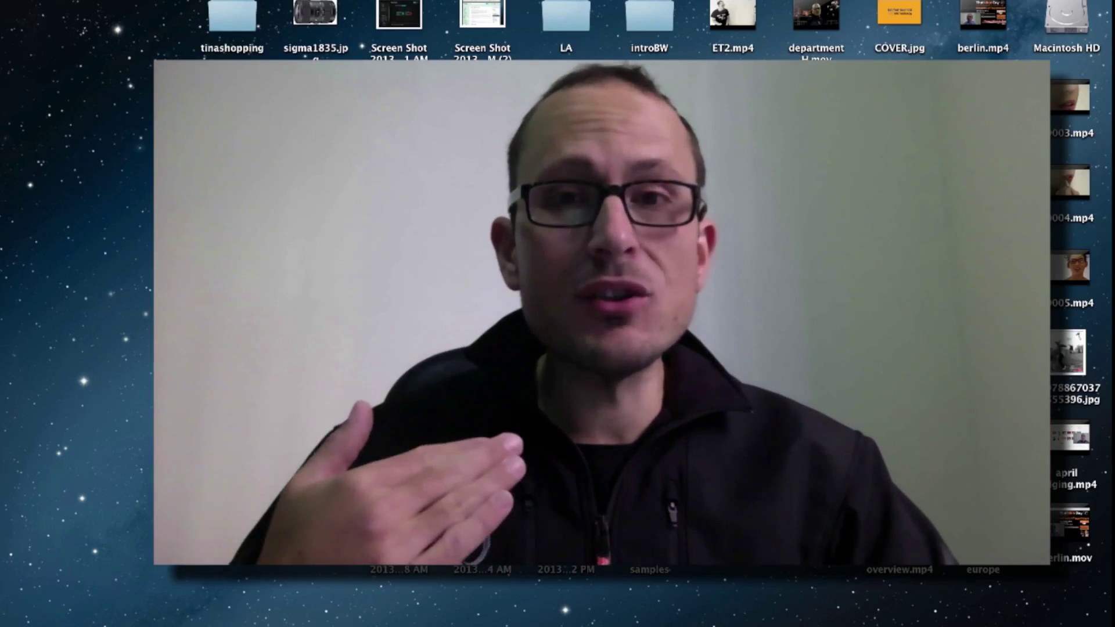
Step: View the AdobeRGB versus sRGB gamut diagram in Chrome, then minimize the browser
{"action": "mouse_move", "coordinate": [458, 622]}
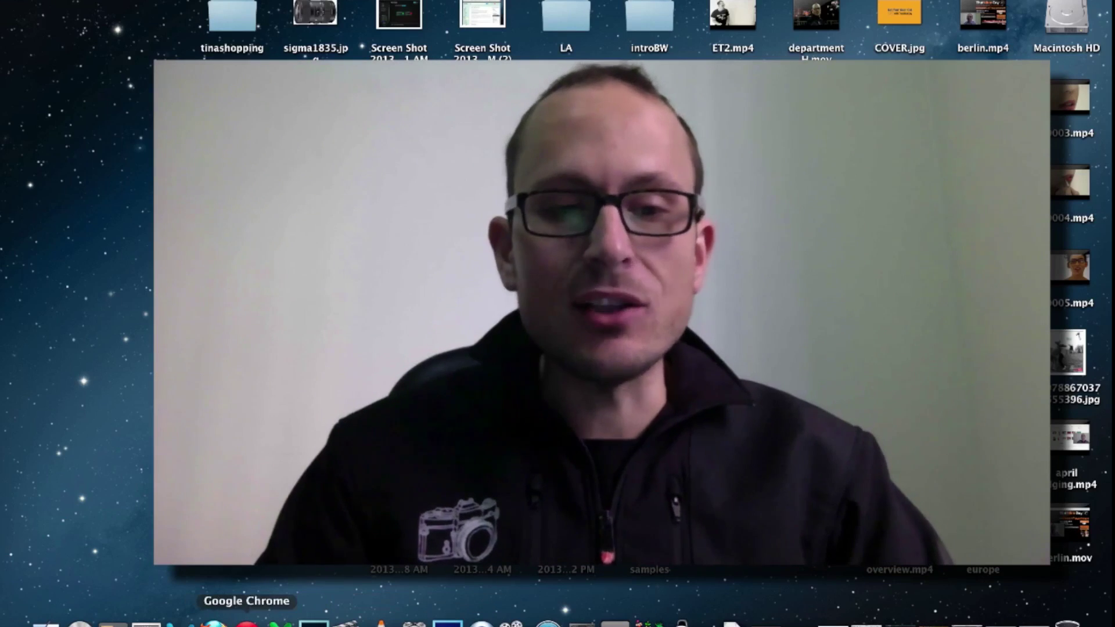
{"action": "left_click", "coordinate": [247, 623]}
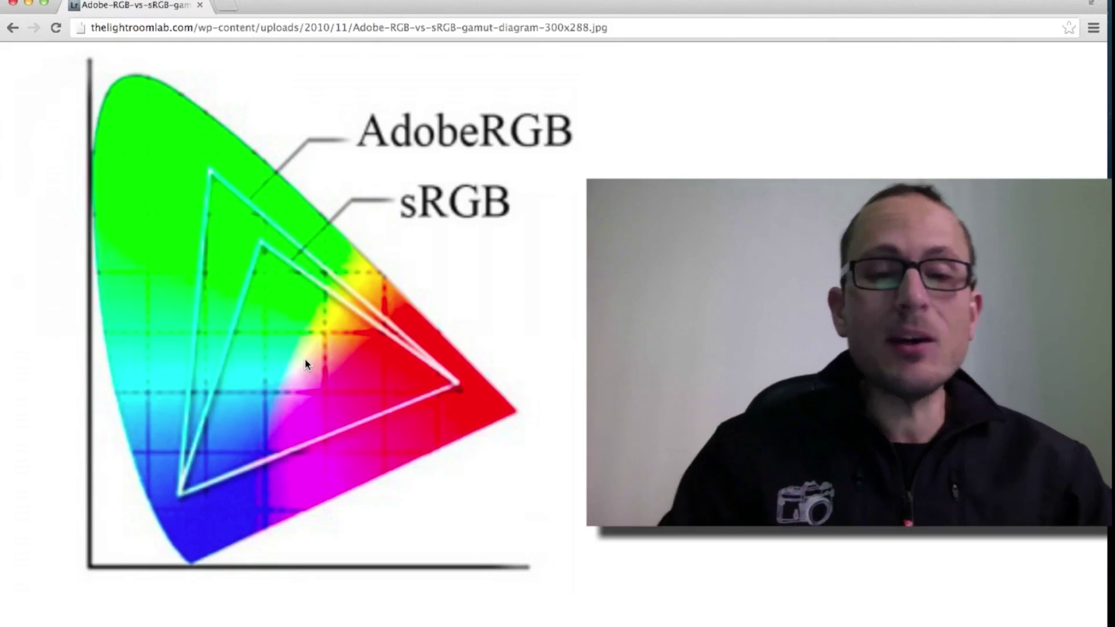
{"action": "left_click", "coordinate": [27, 4]}
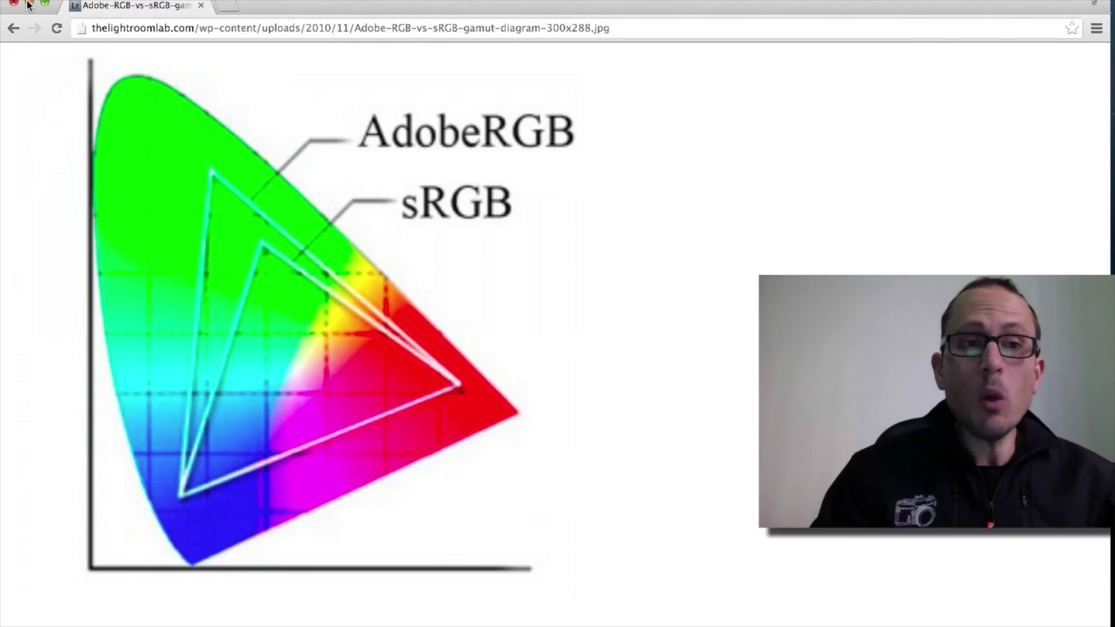
Step: Switch to Spyder4Elite and advance past the Welcome and Select Workflow pages to Calibration Settings
{"action": "left_click", "coordinate": [27, 5]}
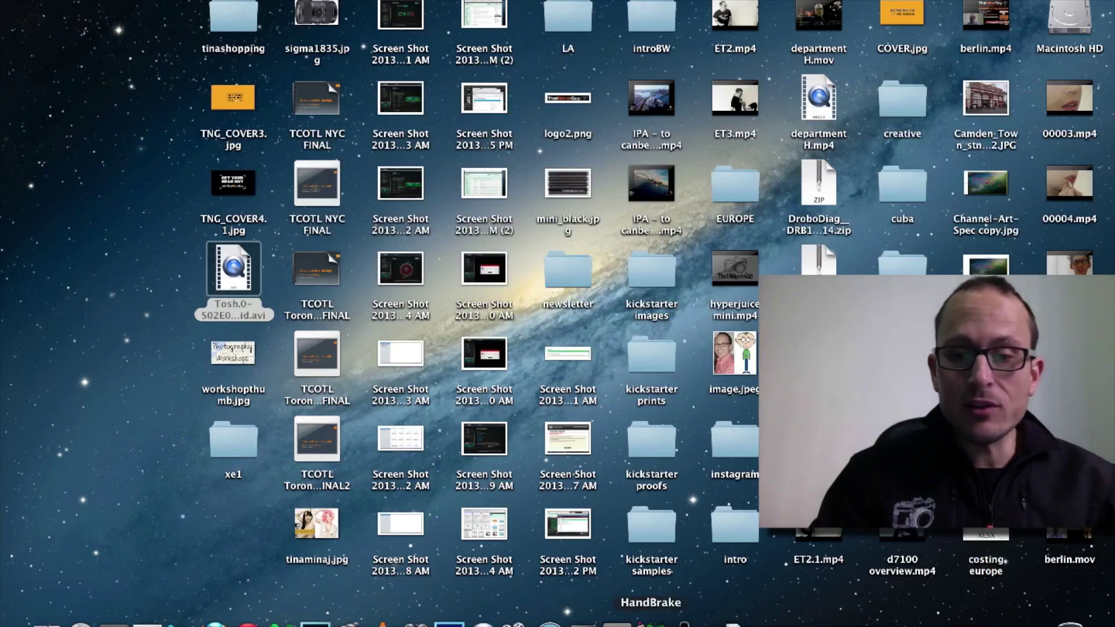
{"action": "left_click", "coordinate": [706, 622]}
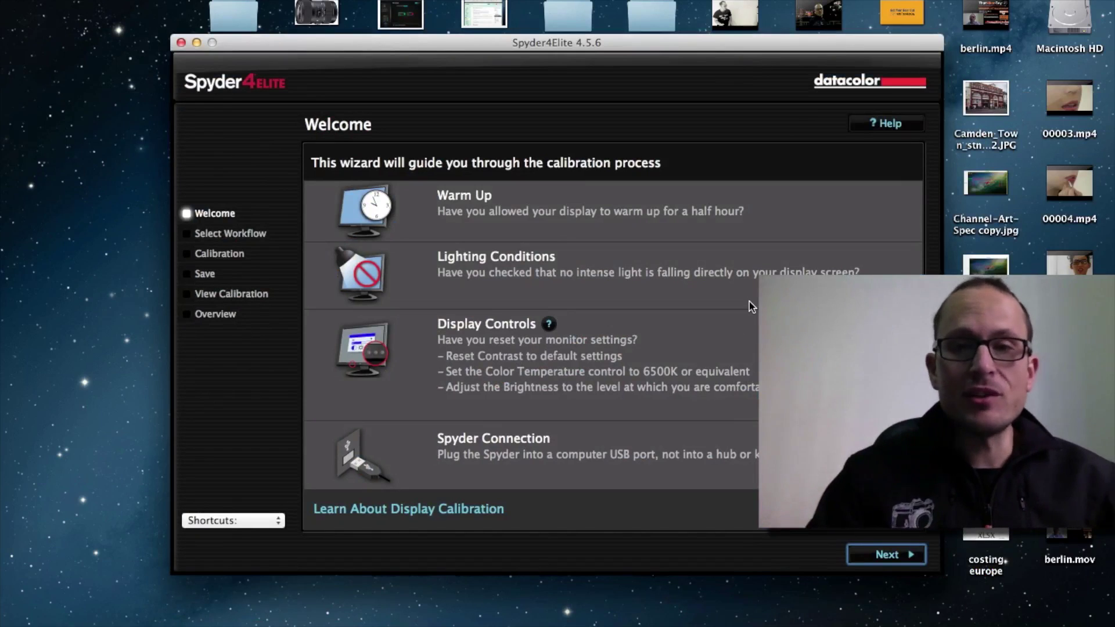
{"action": "left_click", "coordinate": [891, 554]}
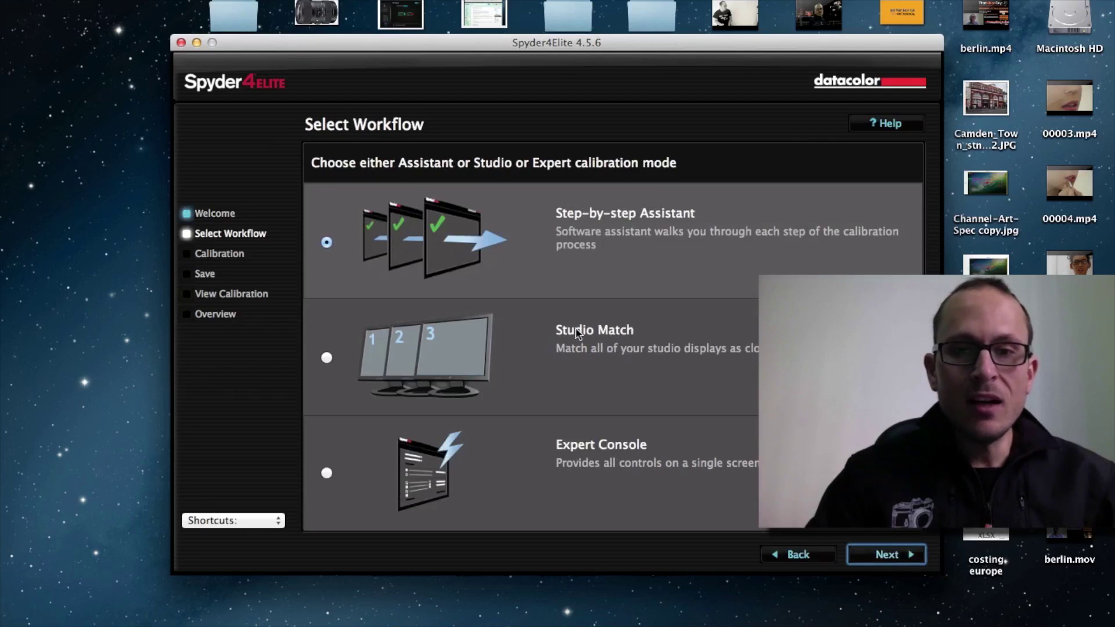
{"action": "left_click", "coordinate": [878, 554]}
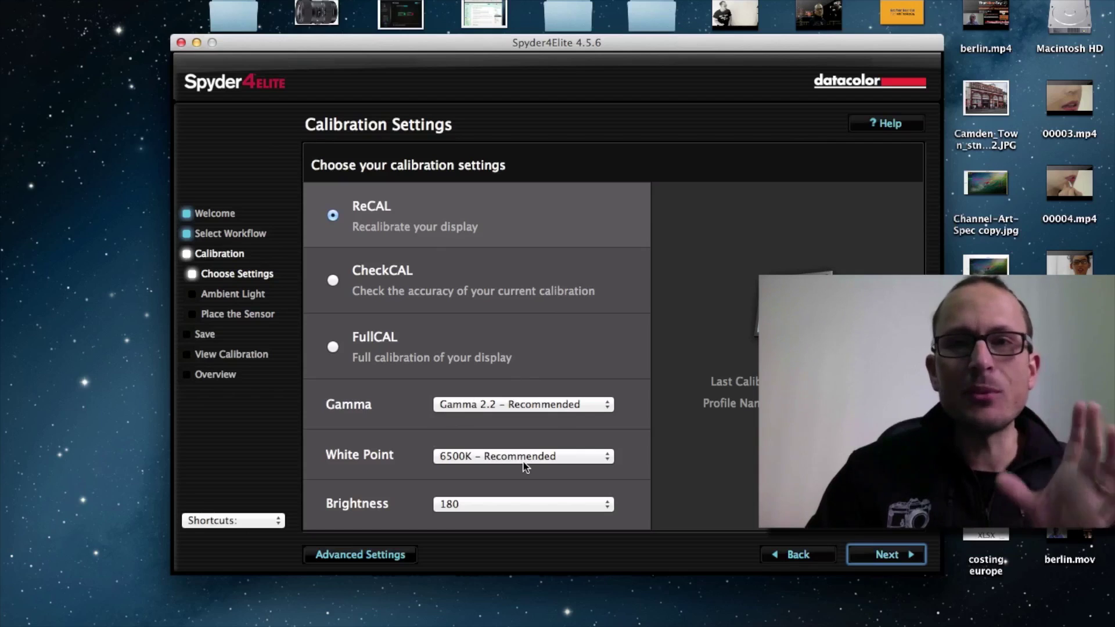
Step: Accept ReCAL with Gamma 2.2 and 6500K, and shift the wizard window left
{"action": "left_click", "coordinate": [872, 558]}
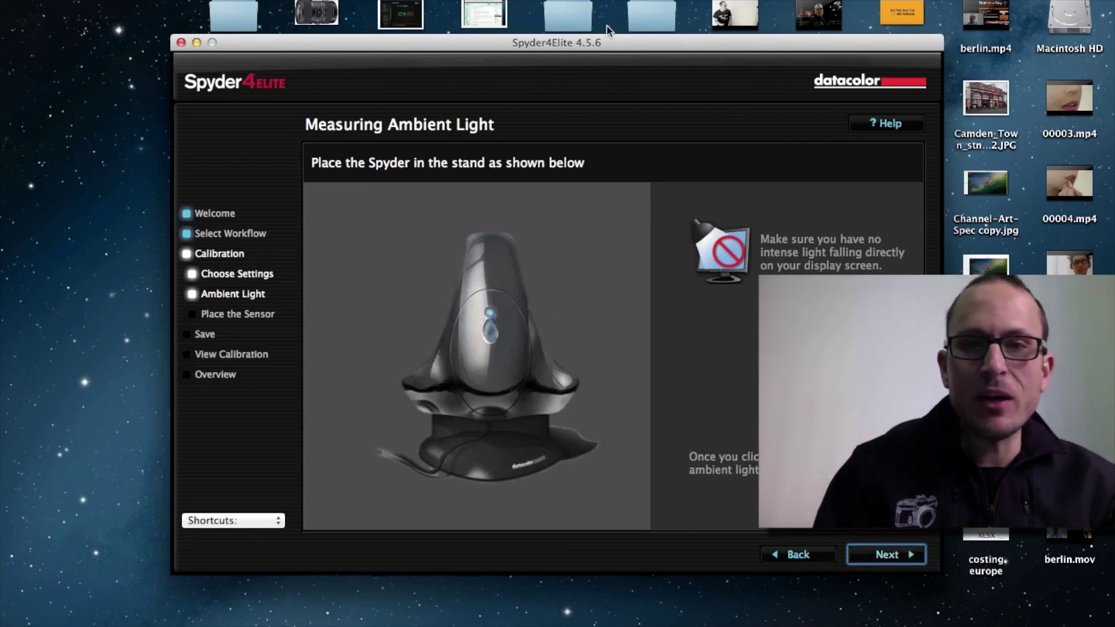
{"action": "left_click_drag", "start_coordinate": [607, 40], "coordinate": [525, 34]}
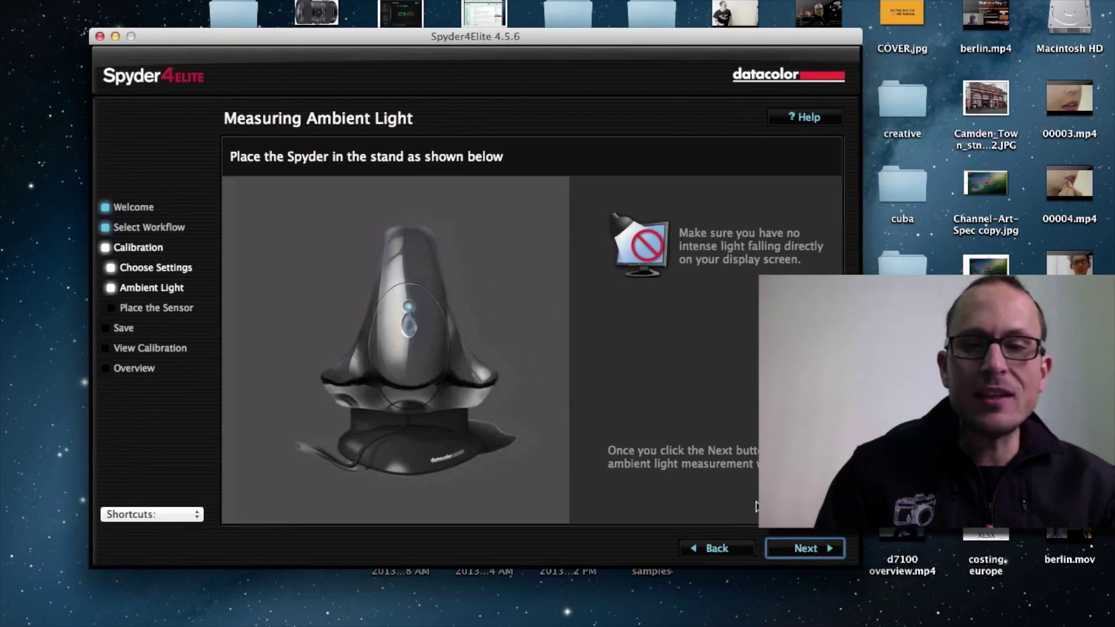
Step: Measure ambient light, lower display brightness, accept the suggested settings, and begin calibration
{"action": "left_click", "coordinate": [827, 547]}
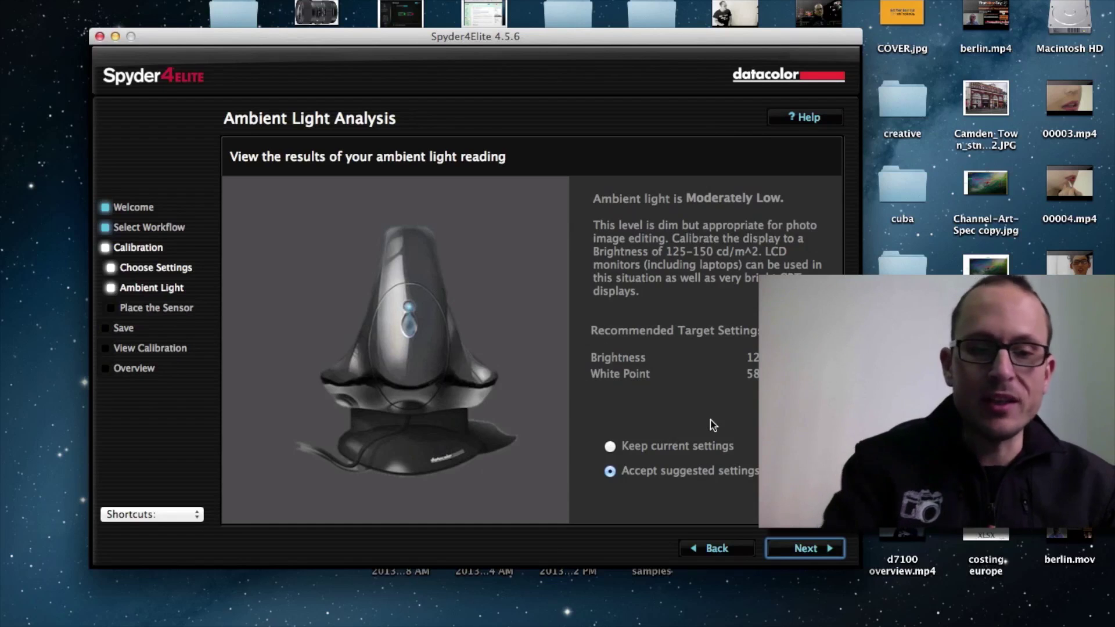
{"action": "key", "text": "XF86MonBrightnessDown"}
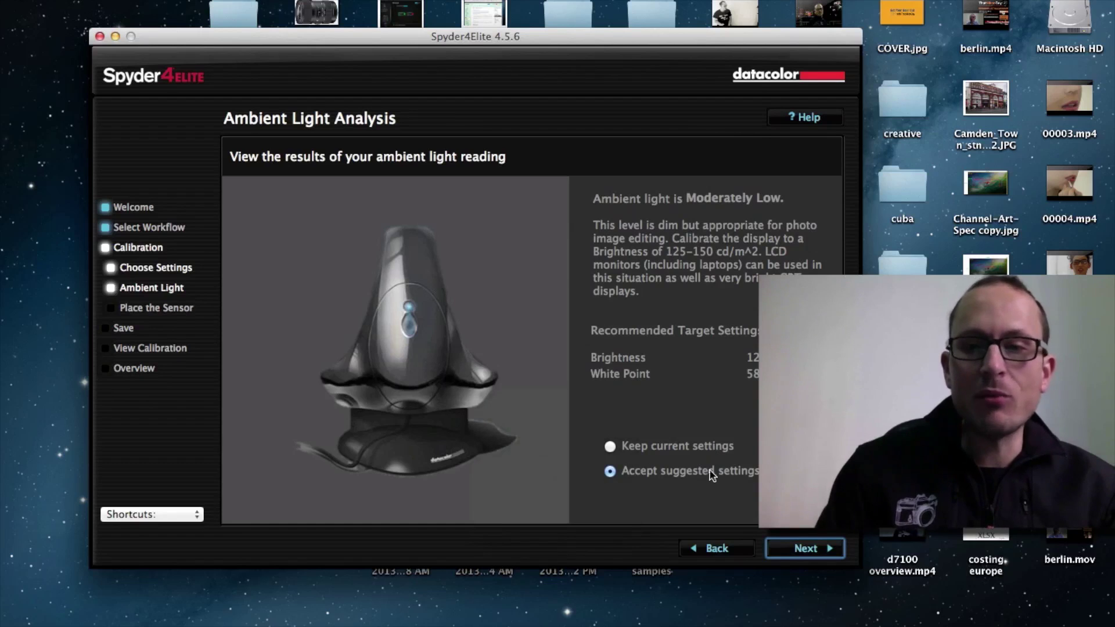
{"action": "left_click", "coordinate": [792, 550]}
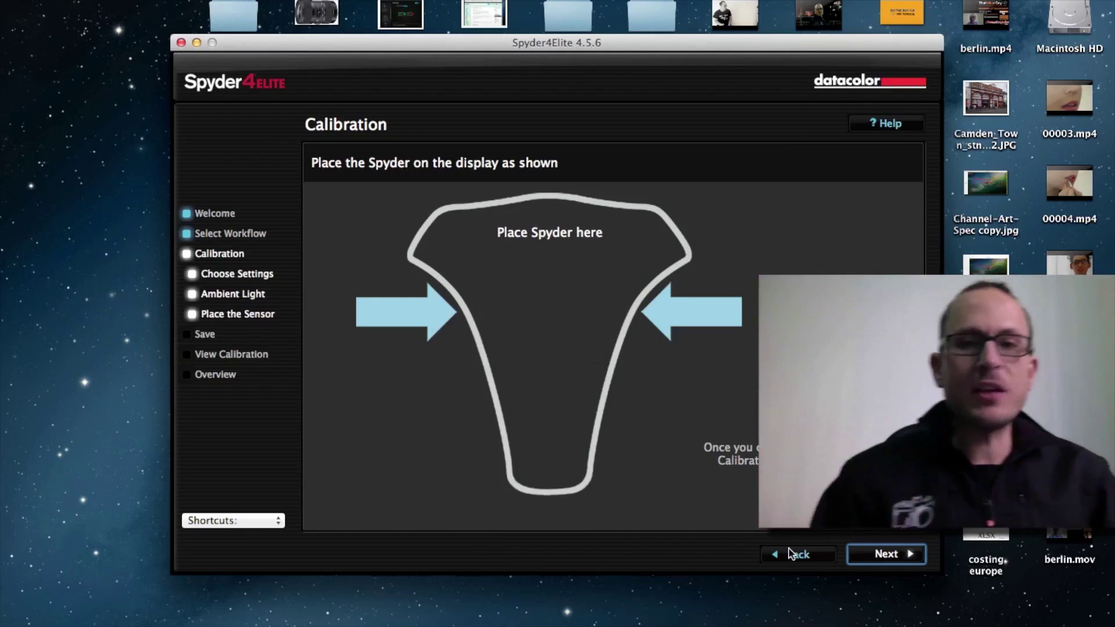
{"action": "left_click", "coordinate": [904, 556]}
Step: Start measuring the display against the 120.0 cd/m^2 brightness target
{"action": "left_click", "coordinate": [904, 557]}
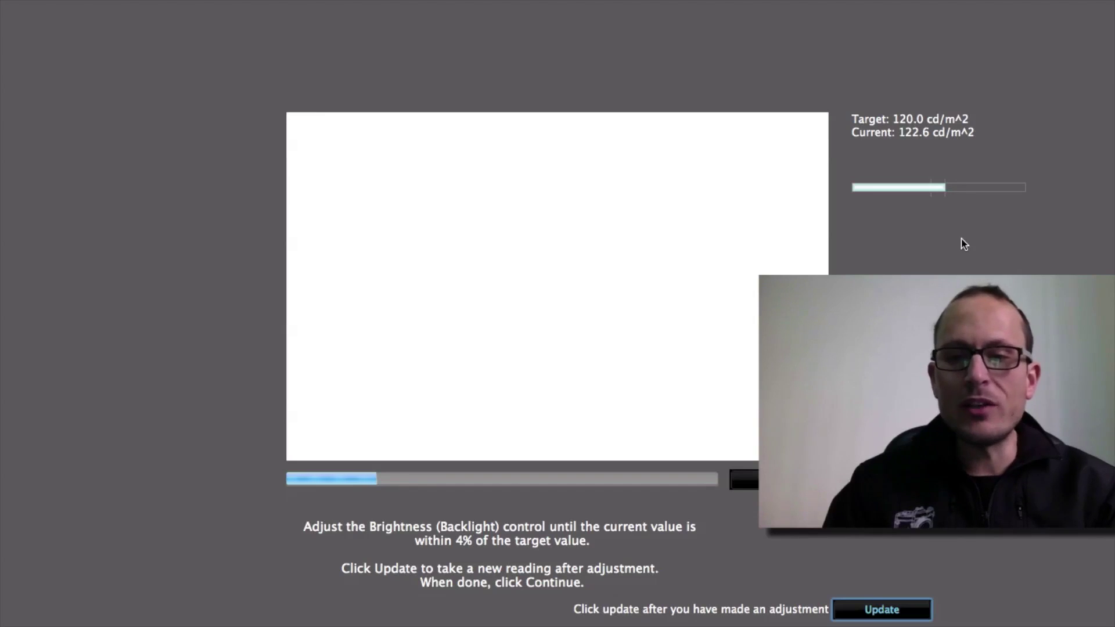
Step: Raise screen brightness and re-measure until it reads 123.0 cd/m^2, within 4% of 120.0
{"action": "key", "text": "F1"}
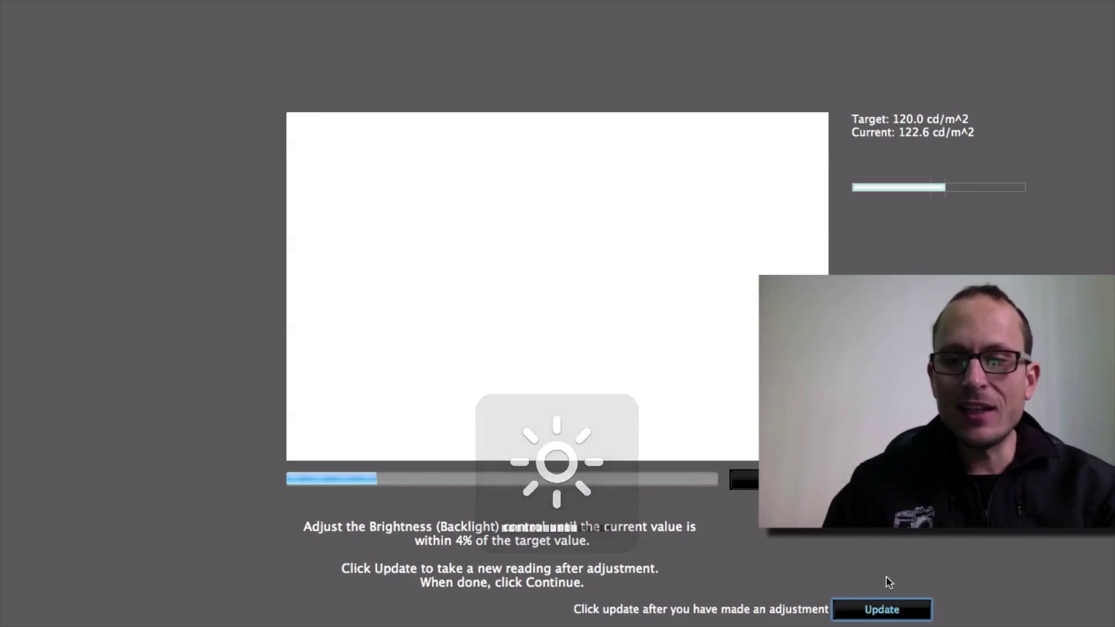
{"action": "left_click", "coordinate": [881, 610]}
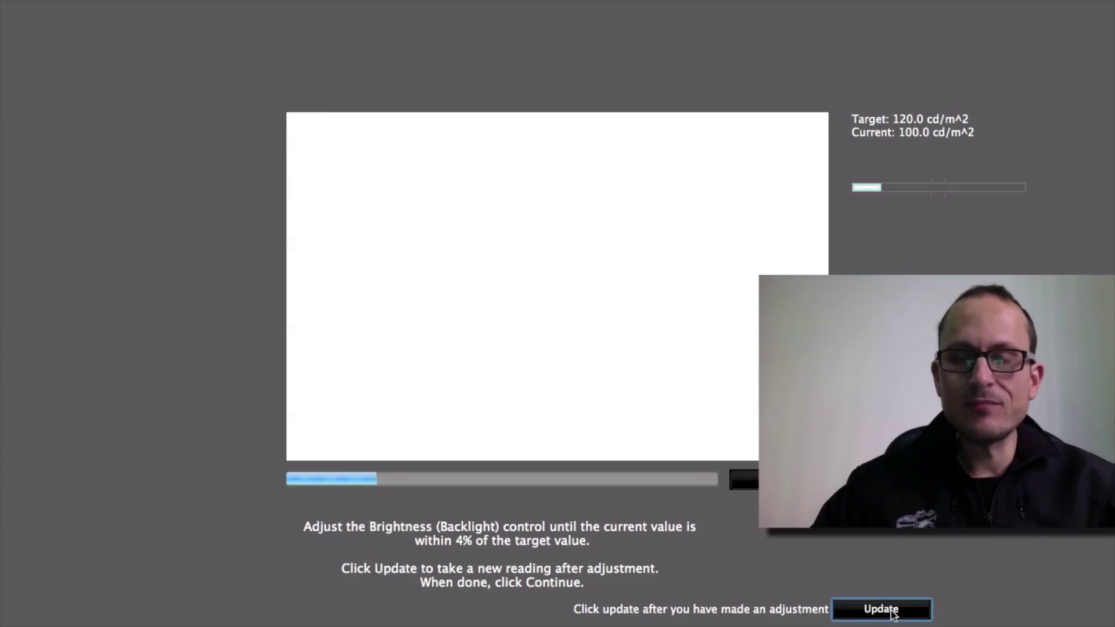
{"action": "key", "text": "XF86MonBrightnessUp"}
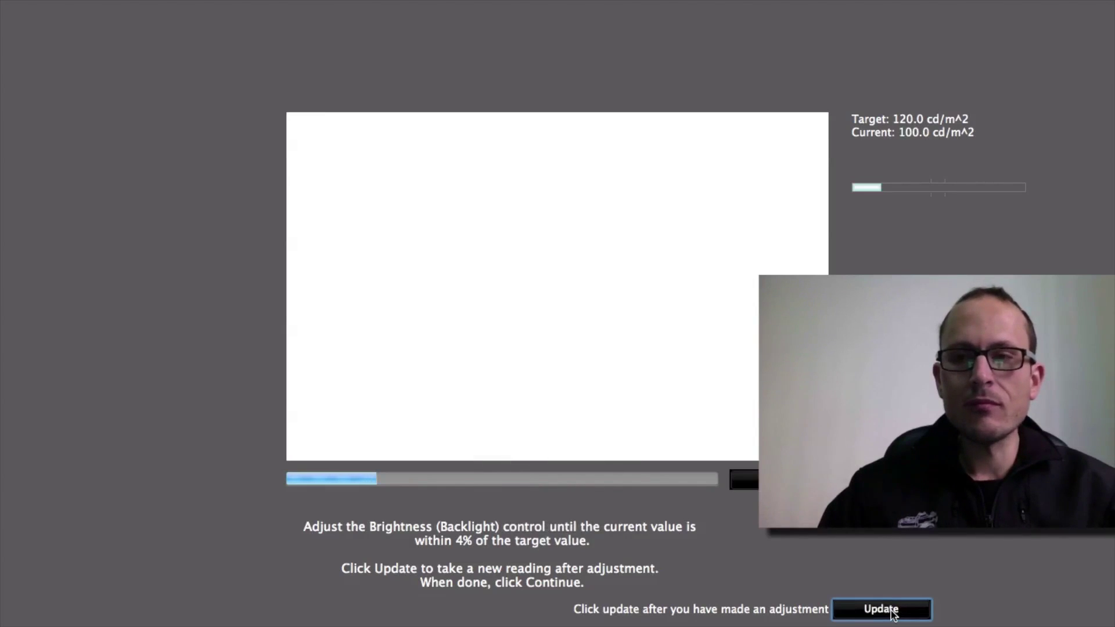
{"action": "left_click", "coordinate": [892, 612]}
{"action": "left_click", "coordinate": [893, 612]}
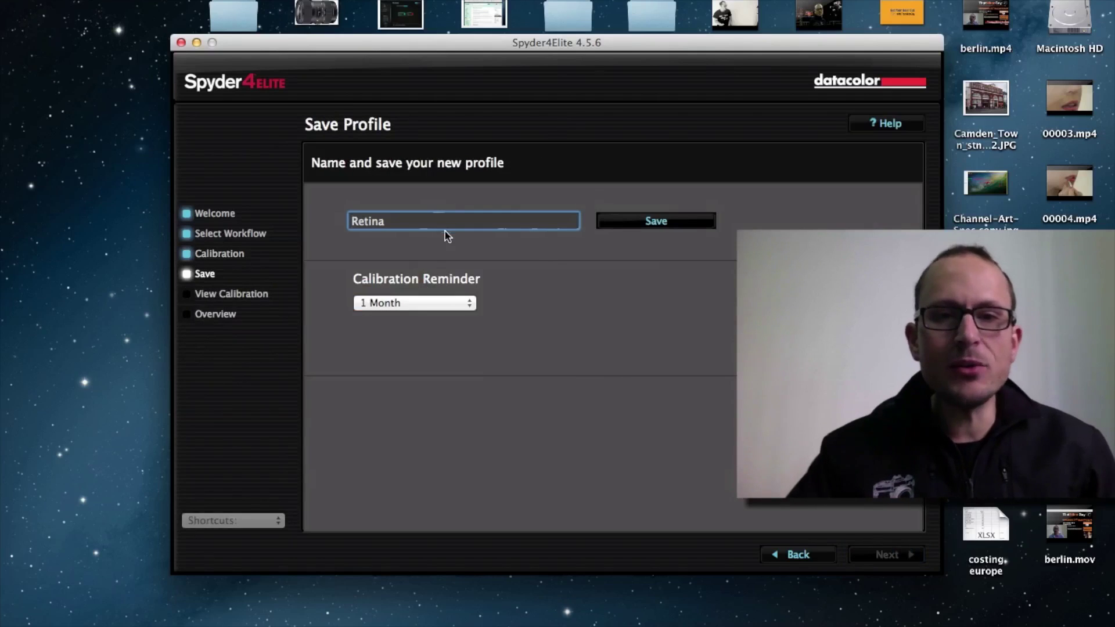
Step: Save the profile as 'Retina home May2013' with a 1 Month calibration reminder
{"action": "double_click", "coordinate": [416, 225]}
{"action": "type", "text": "R"}
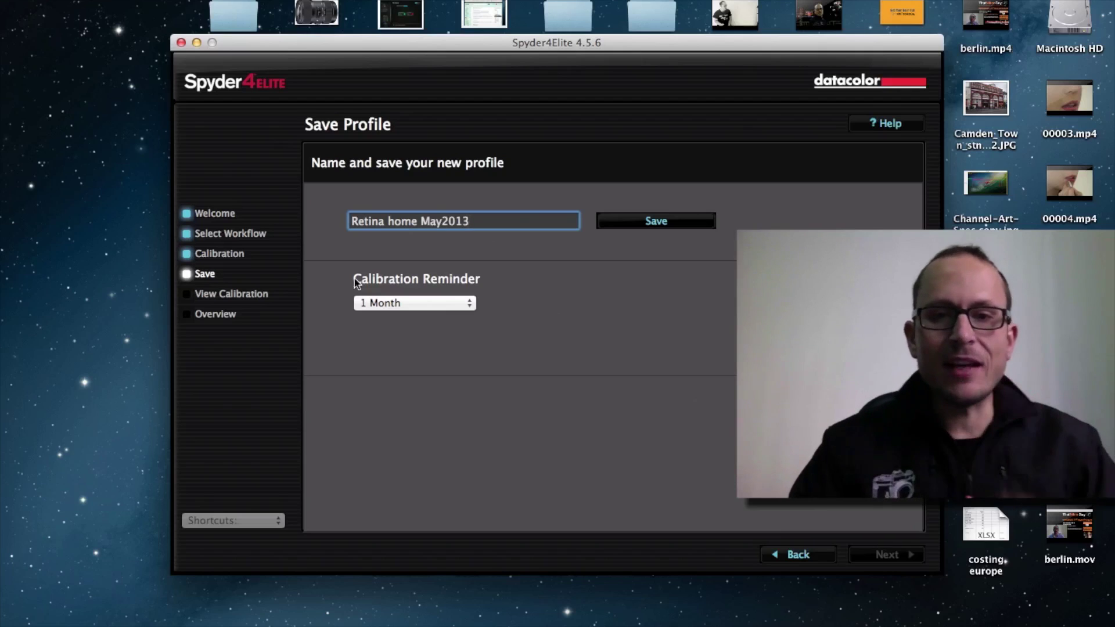
{"action": "left_click", "coordinate": [376, 311]}
{"action": "left_click", "coordinate": [376, 308]}
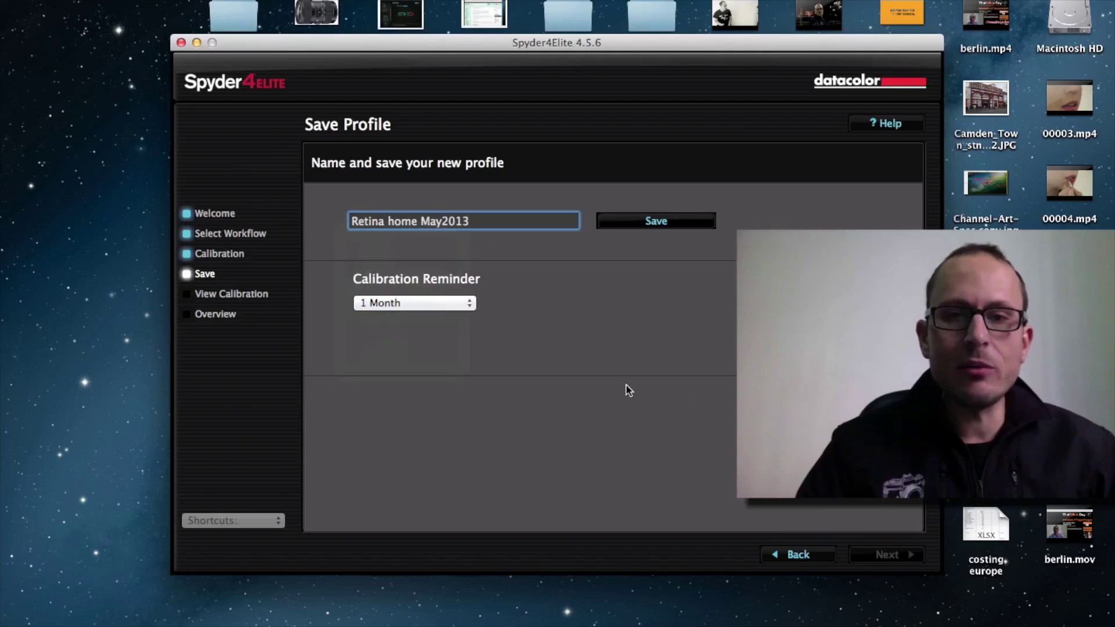
{"action": "left_click", "coordinate": [672, 223]}
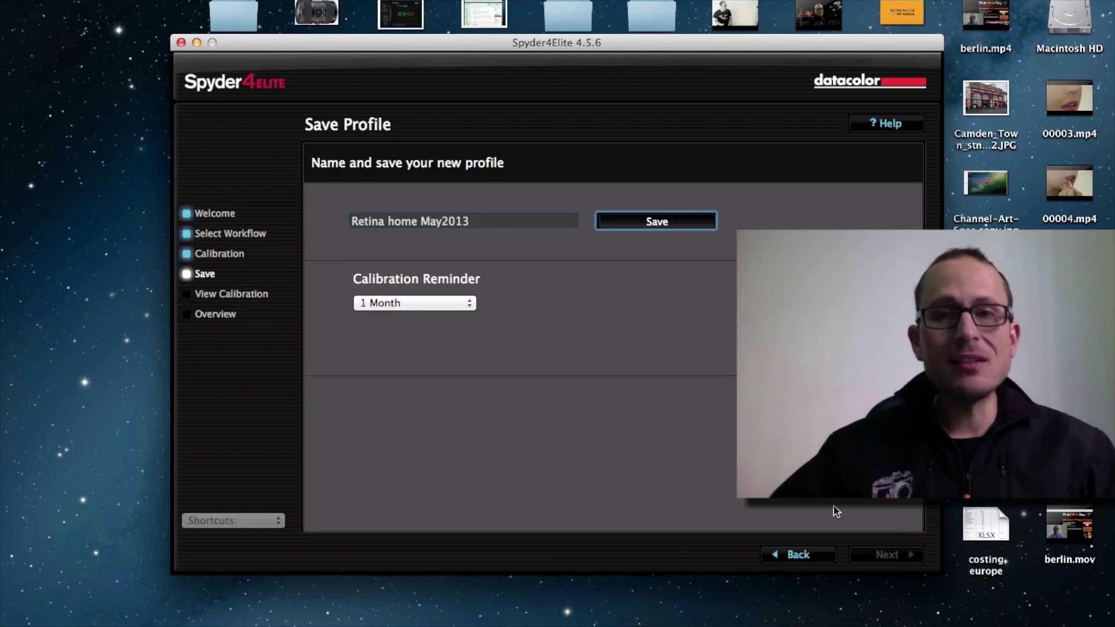
{"action": "key", "text": "Return"}
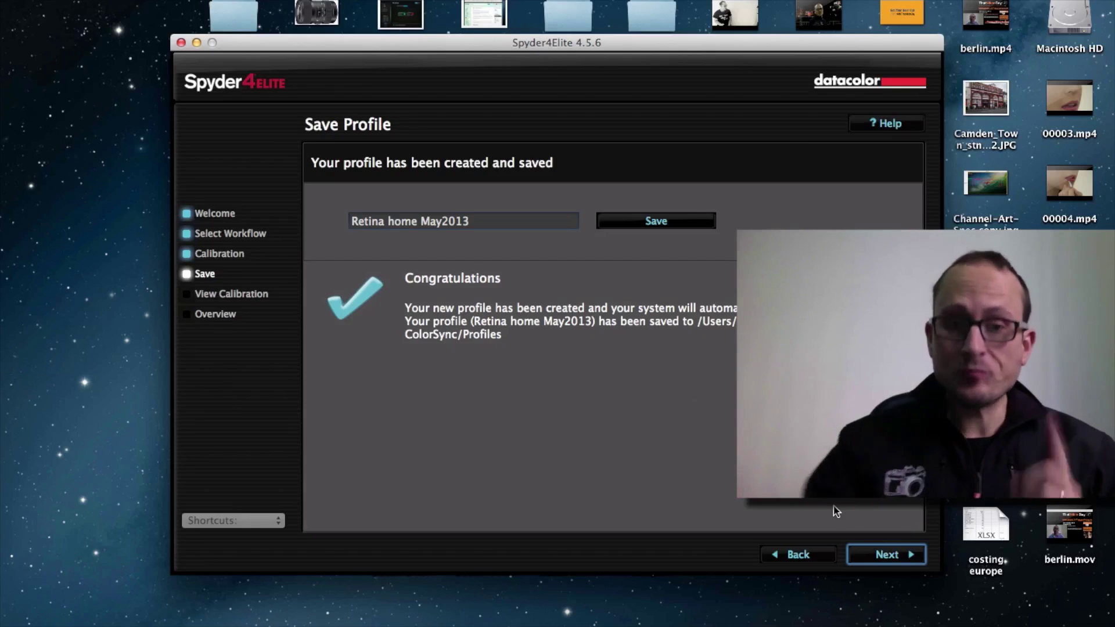
{"action": "left_click", "coordinate": [887, 554]}
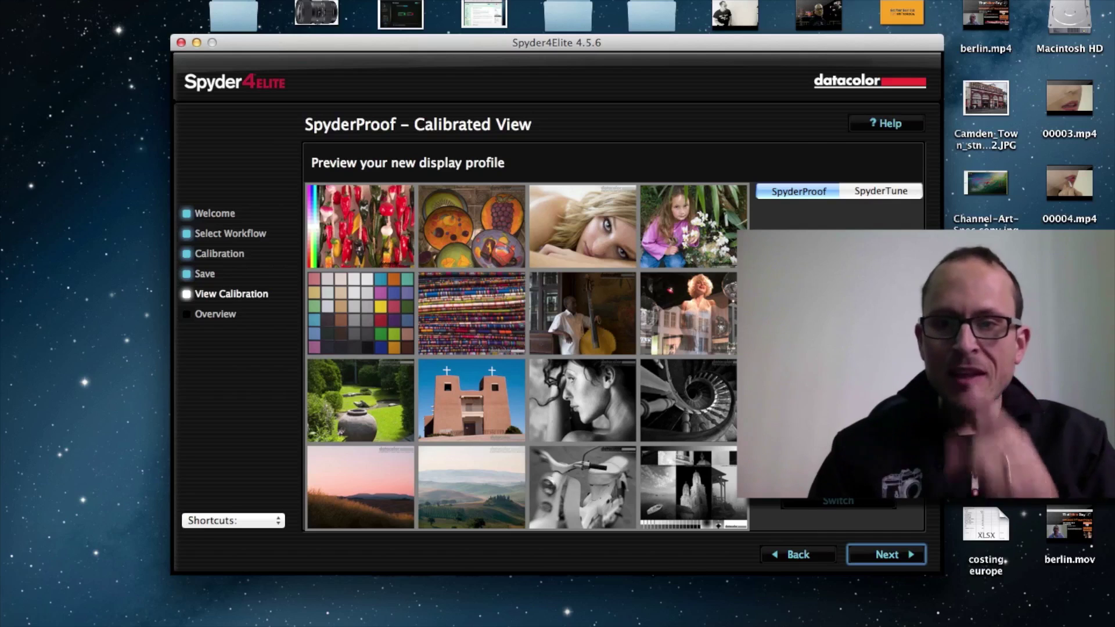
Step: Toggle SpyderProof between uncalibrated and calibrated views twice, then go to Profile Overview
{"action": "left_click", "coordinate": [834, 503]}
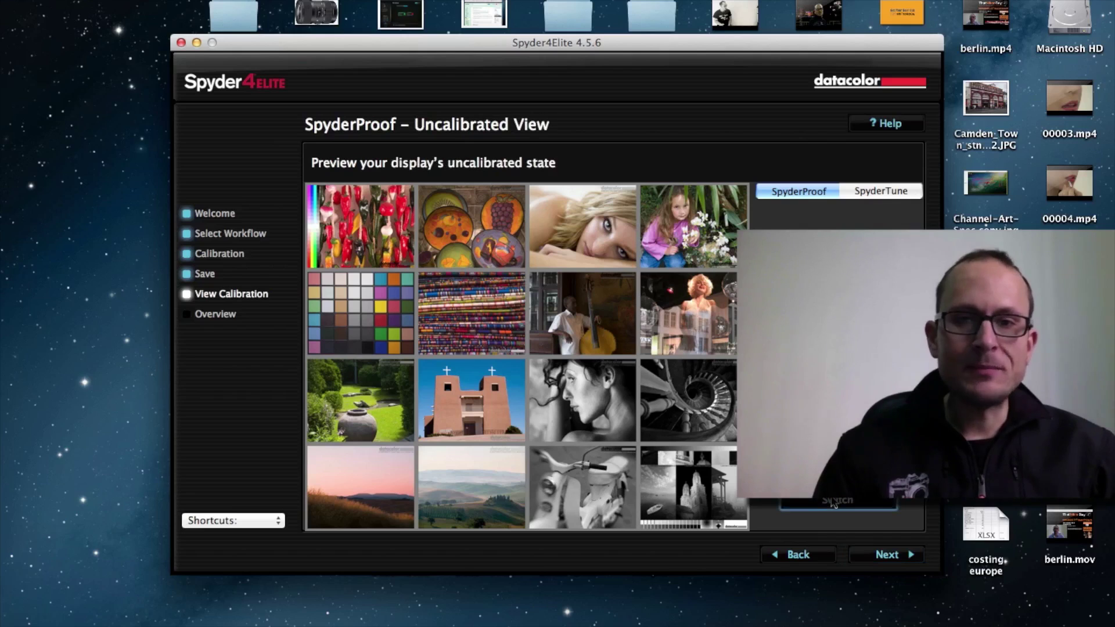
{"action": "left_click", "coordinate": [834, 503]}
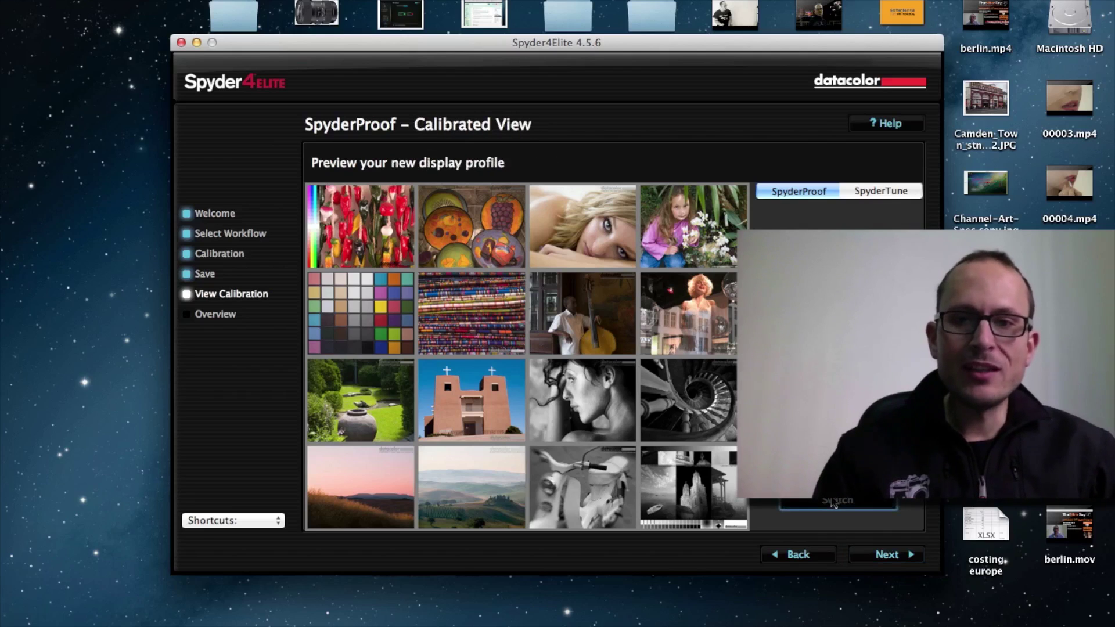
{"action": "left_click", "coordinate": [834, 502]}
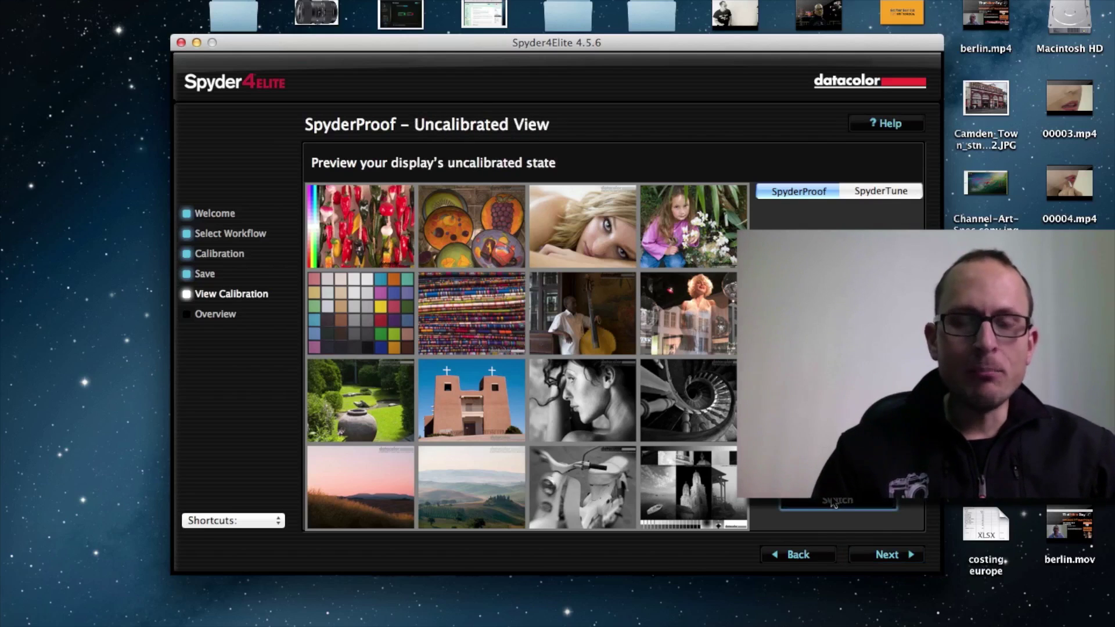
{"action": "left_click", "coordinate": [834, 503]}
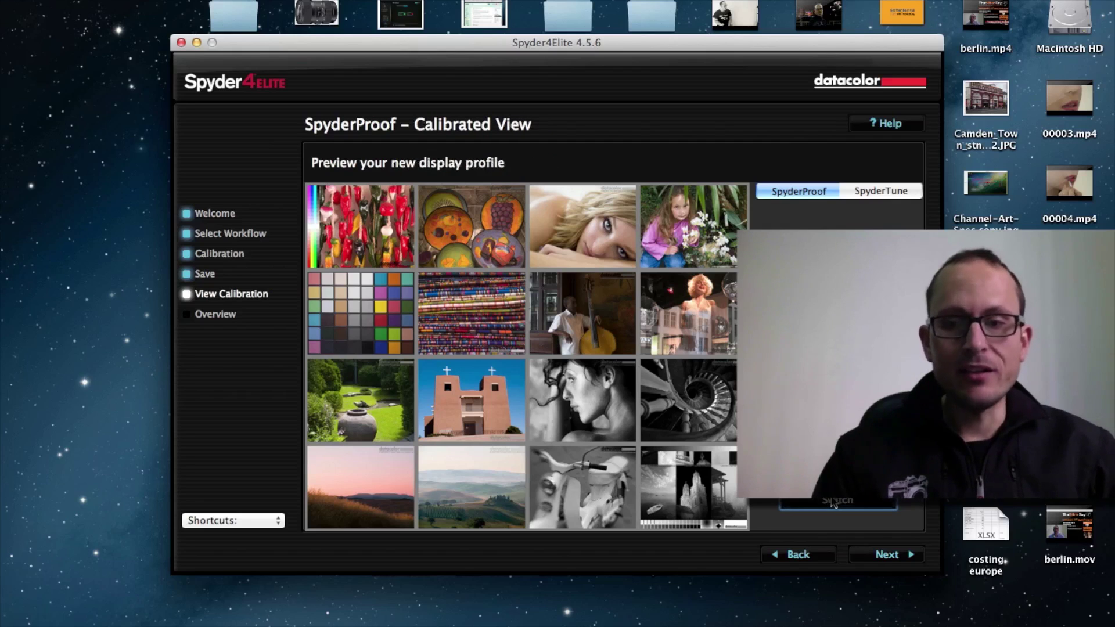
{"action": "left_click", "coordinate": [885, 552]}
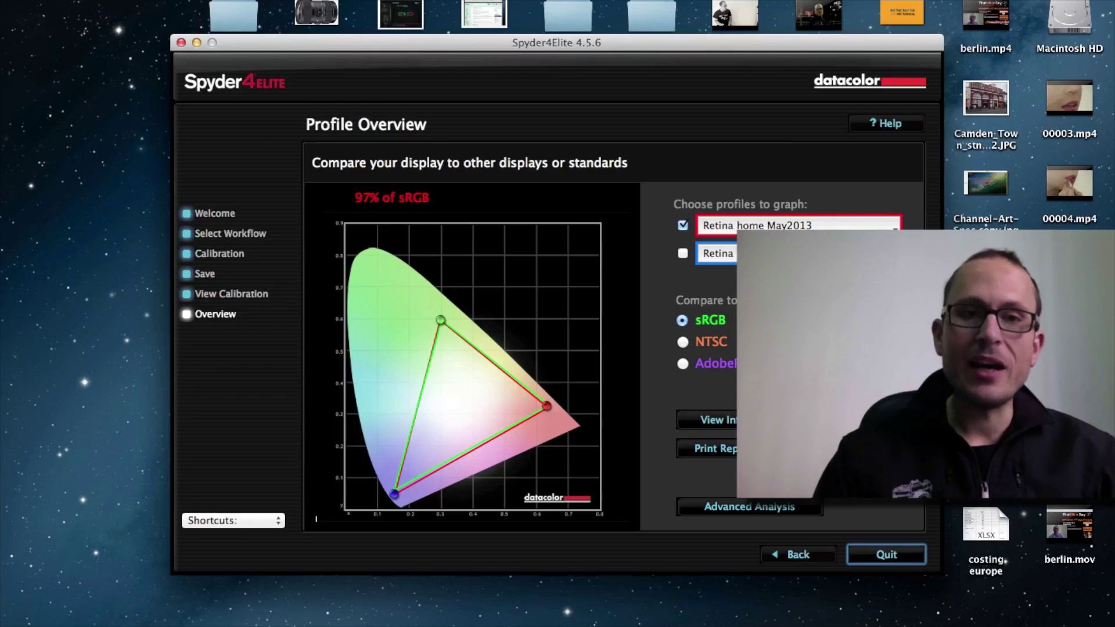
Step: Move the window up-left and compare Retina home May2013 against AdobeRGB (73%)
{"action": "left_click_drag", "start_coordinate": [398, 43], "coordinate": [248, 1]}
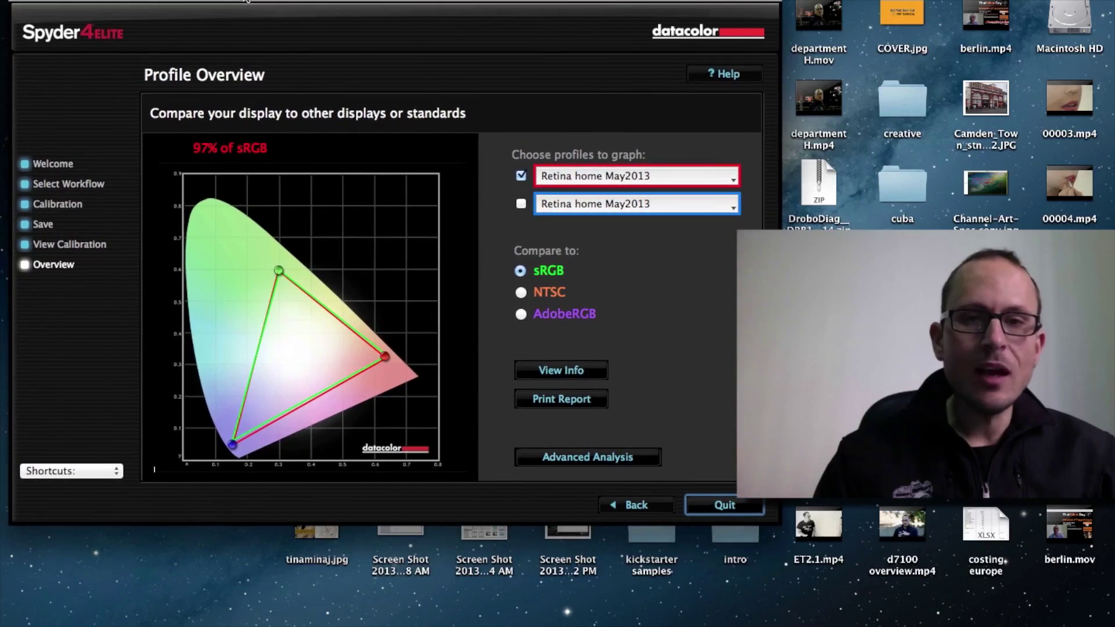
{"action": "left_click", "coordinate": [521, 313]}
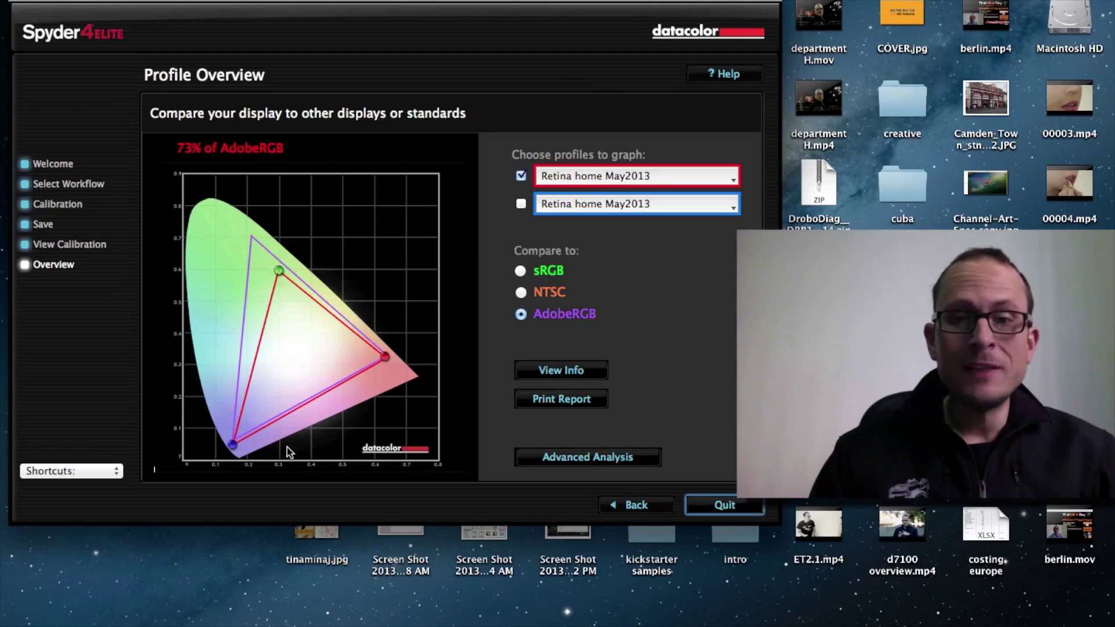
Step: Graph the Wacom Cintiq 24HD-28042013 profile, comparing to sRGB then AdobeRGB (96%)
{"action": "left_click", "coordinate": [735, 179]}
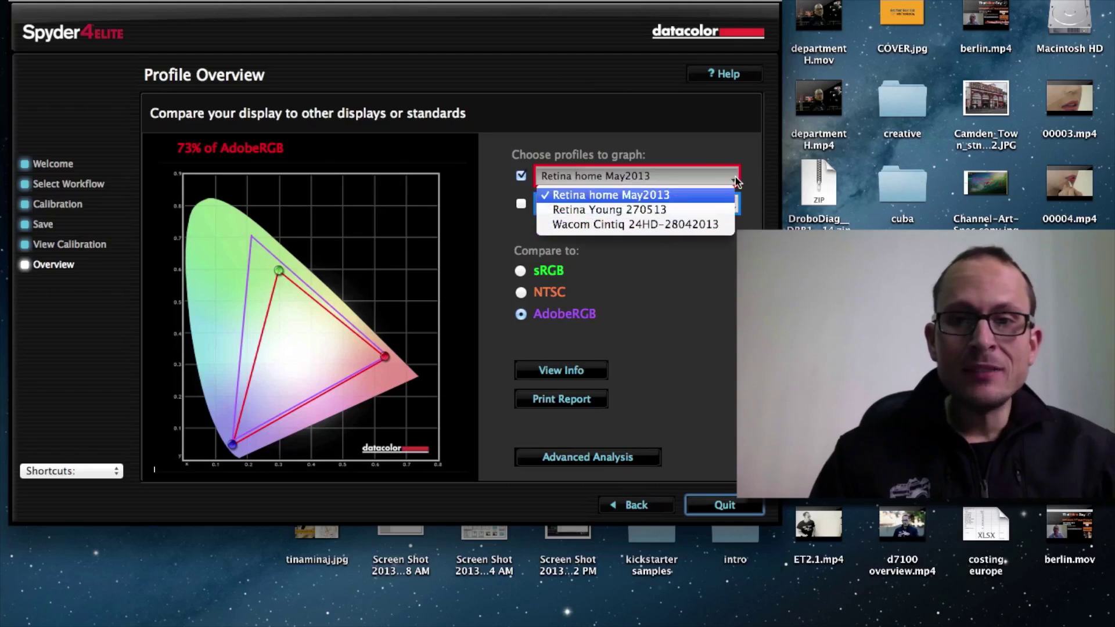
{"action": "left_click", "coordinate": [701, 224]}
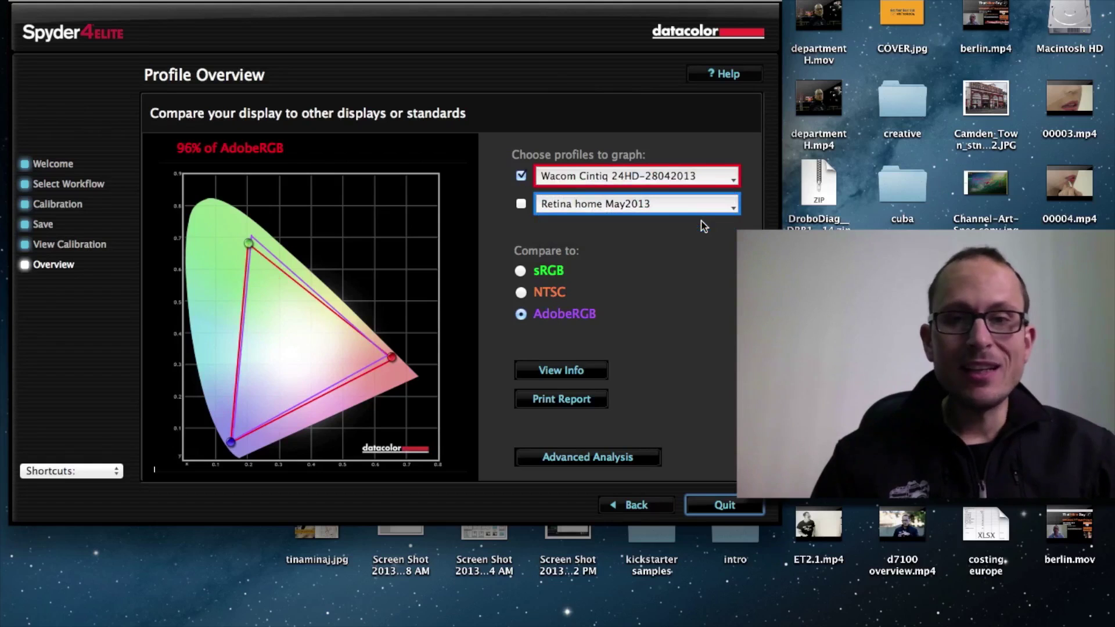
{"action": "left_click", "coordinate": [521, 271]}
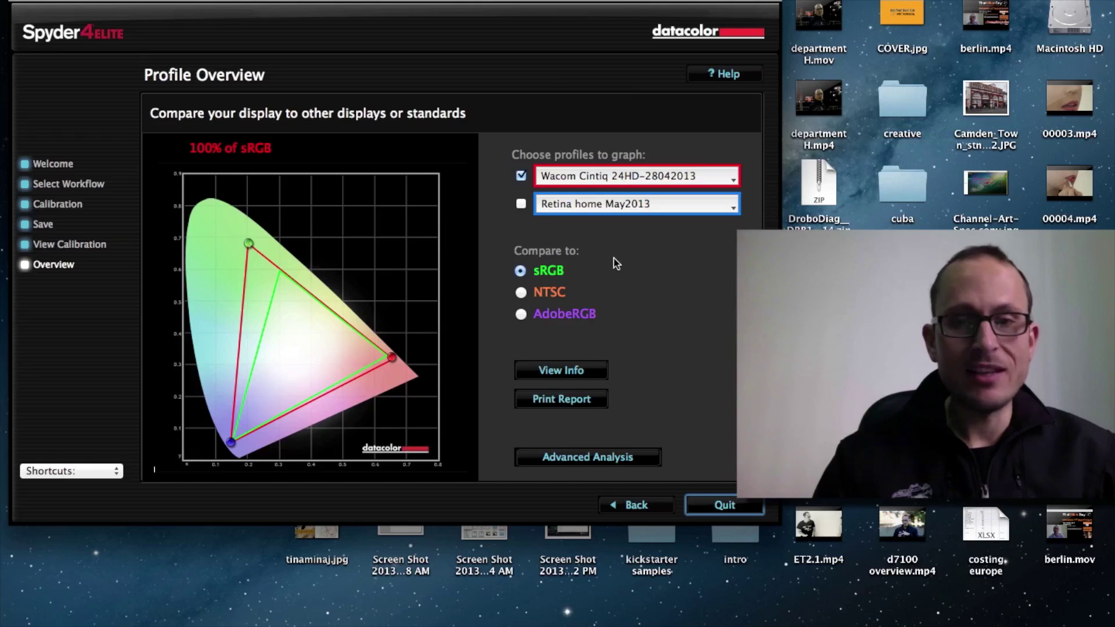
{"action": "left_click", "coordinate": [523, 314]}
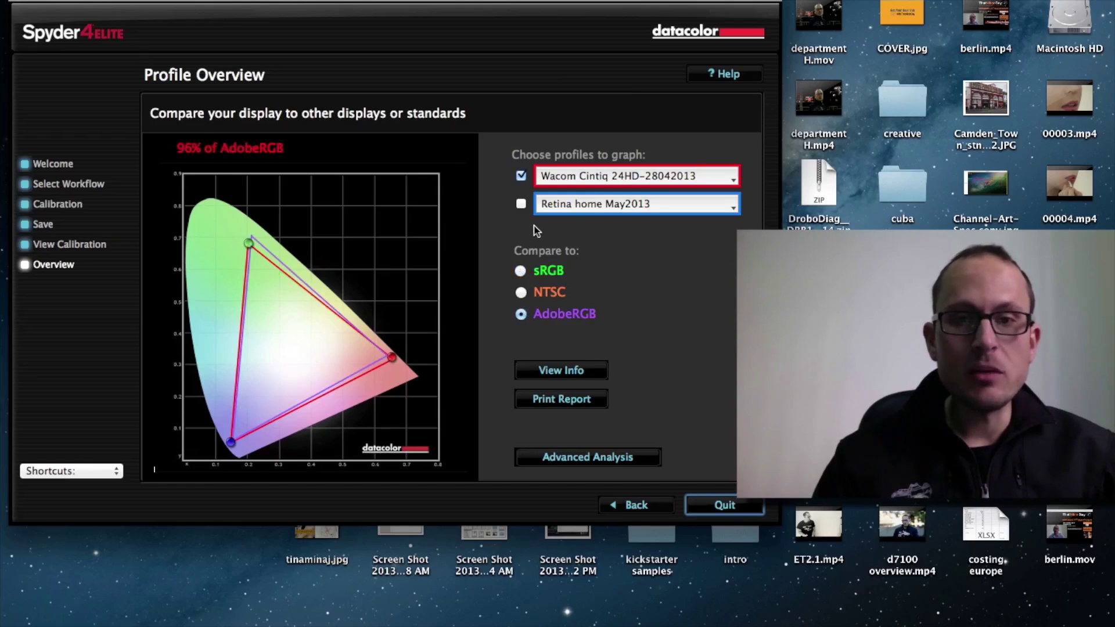
Step: Also plot the Retina home May2013 gamut (73%) on the same graph
{"action": "left_click", "coordinate": [558, 207]}
{"action": "left_click", "coordinate": [549, 205]}
{"action": "left_click", "coordinate": [521, 203]}
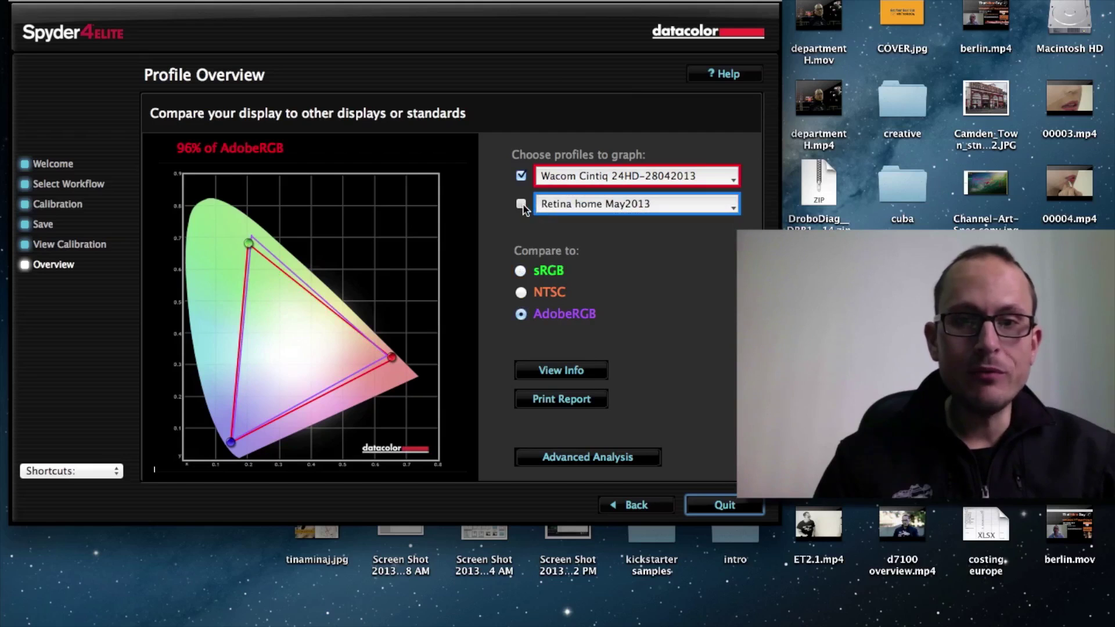